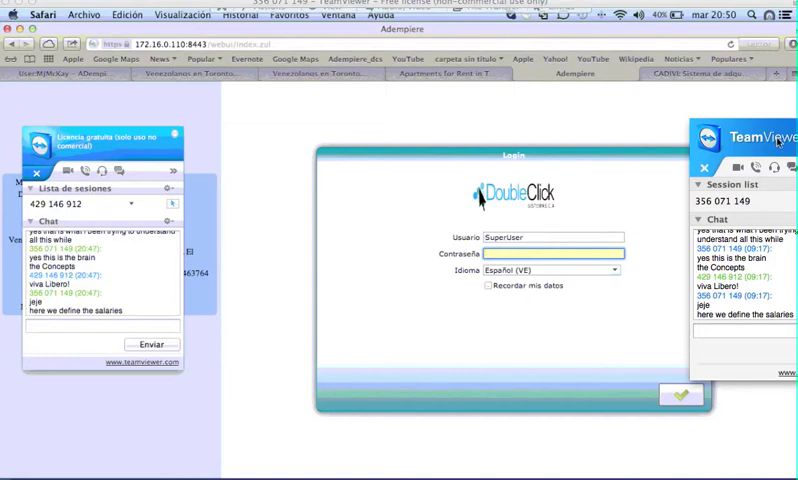
Move the TeamViewer chat panel into view and send 'for each employee?'
drag(770, 140, 728, 108)
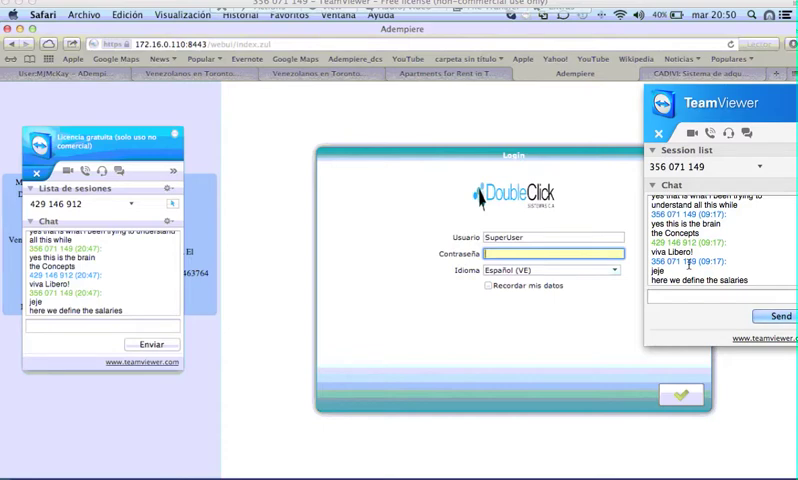
text(fore)
text( each employee?)
key(Return)
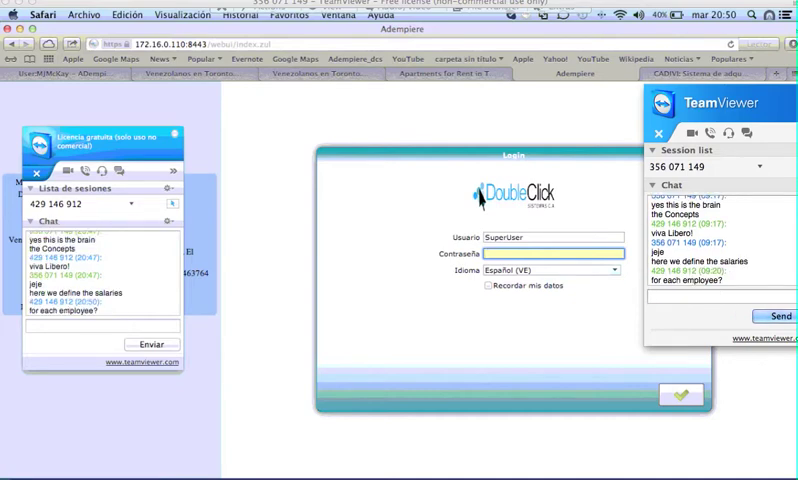
Log in as a user other than SuperUser after one failed attempt, replying 'yes' in chat, and accept the role
key(shift+Tab)
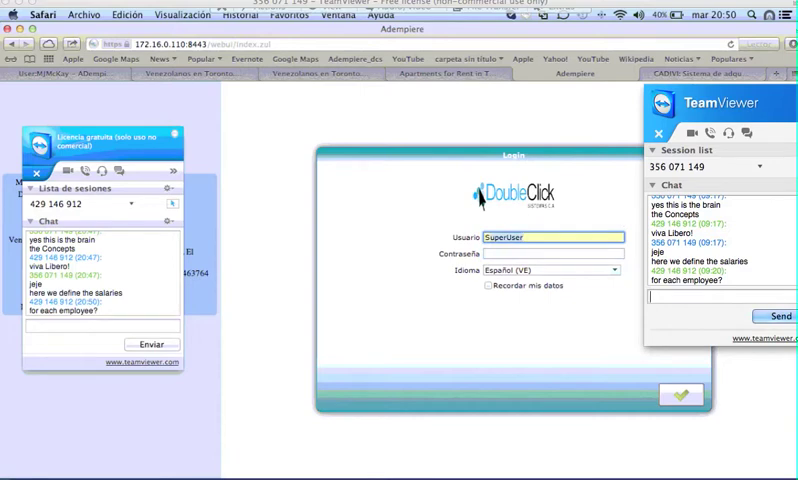
key(BackSpace)
key(Tab)
text(*******)
key(Return)
key(Return)
text(****)
key(Return)
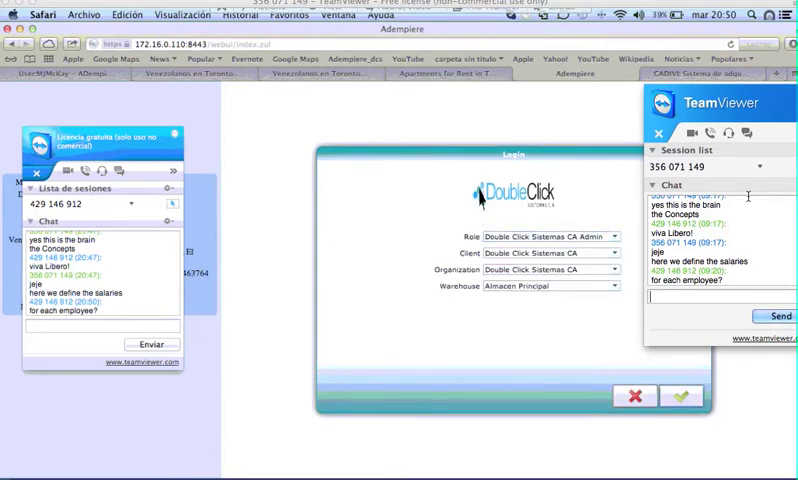
text(yes)
key(Return)
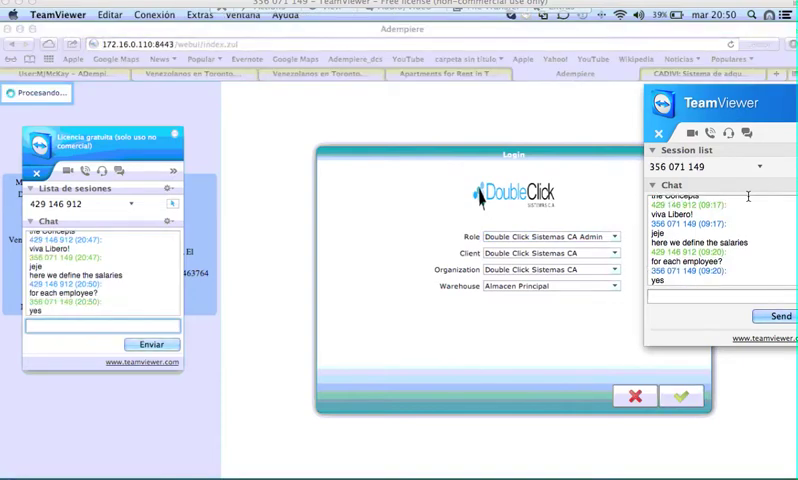
key(Return)
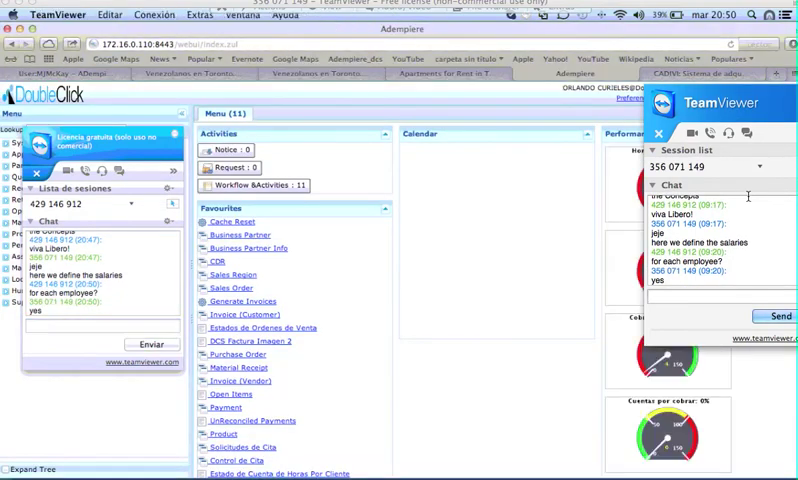
Expand Human Resource & Payroll > Payroll and open Payroll Definition and Payroll Concept Catalog
drag(100, 140, 290, 155)
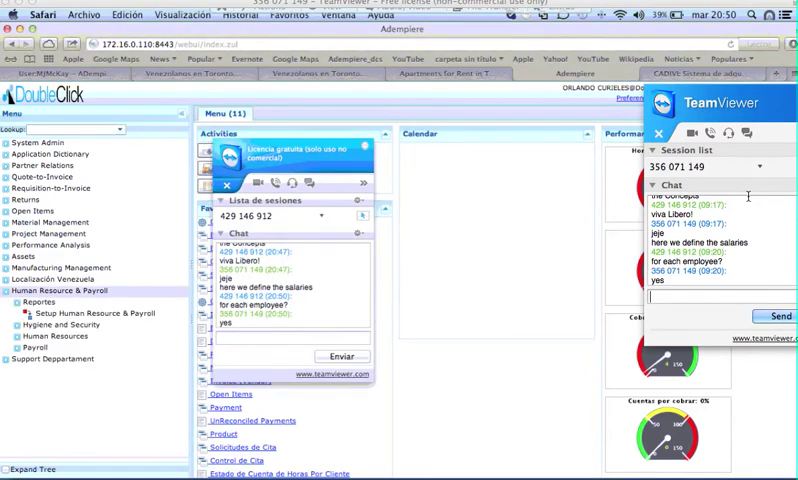
key(Down)
key(Down)
key(Right)
key(Down)
key(Down)
key(Down)
key(Down)
key(Down)
key(Down)
key(Down)
key(Down)
key(Down)
key(Right)
key(Down)
key(Down)
key(Down)
key(Down)
key(Down)
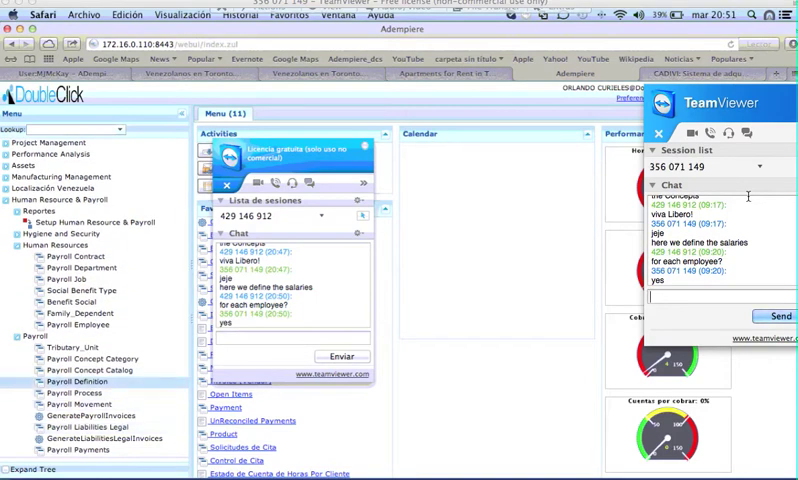
key(Up)
key(Return)
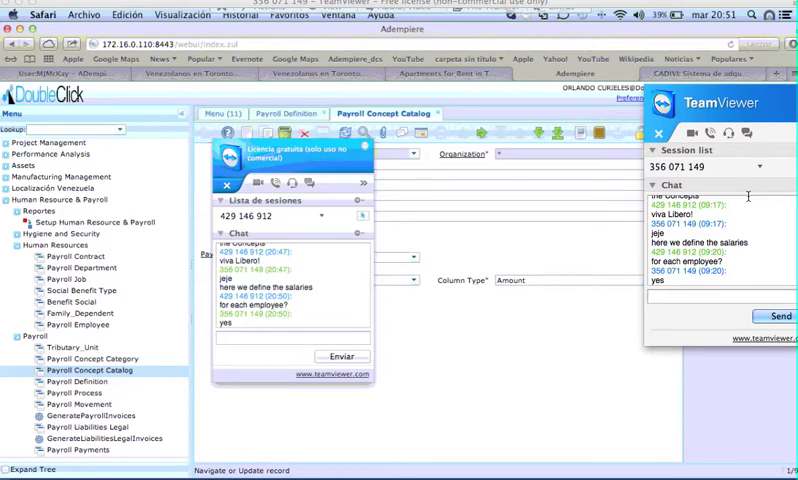
Move the chat window aside and page through concept records to CC_SUELDO_MENSUAL
mouse_move(300, 150)
mouse_down()
mouse_move(75, 93)
mouse_move(110, 85)
mouse_up()
click(747, 197)
key(Page_Down)
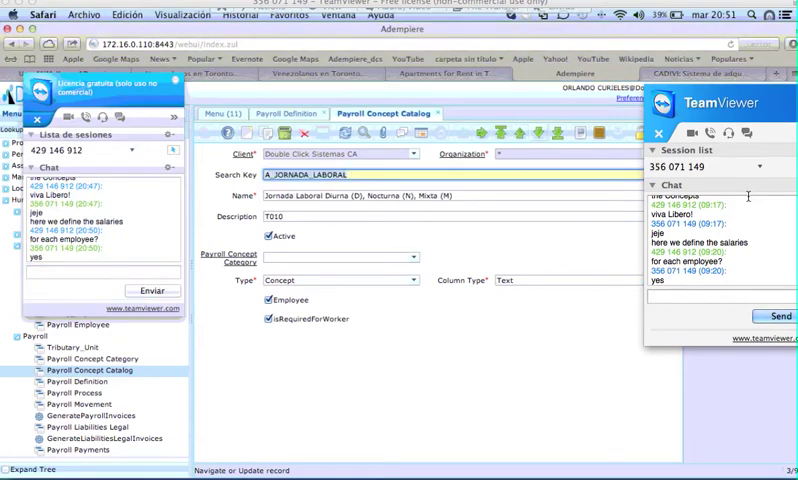
click(747, 197)
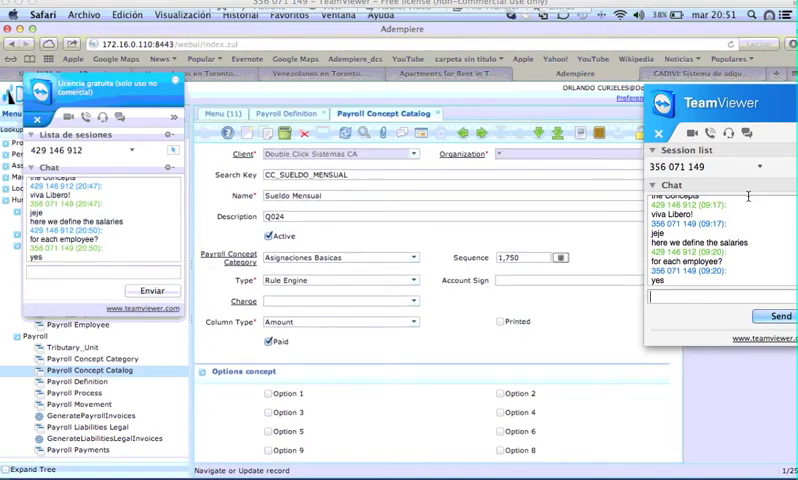
Send chat messages 'mm', 'wait please' and 'i can't remember the SuperUser Password'
key(super+Tab)
text(mm)
key(Return)
text(wait please)
key(Return)
text(i)
text( can´t remember)
text( the SuperUs)
text(er Password)
key(Return)
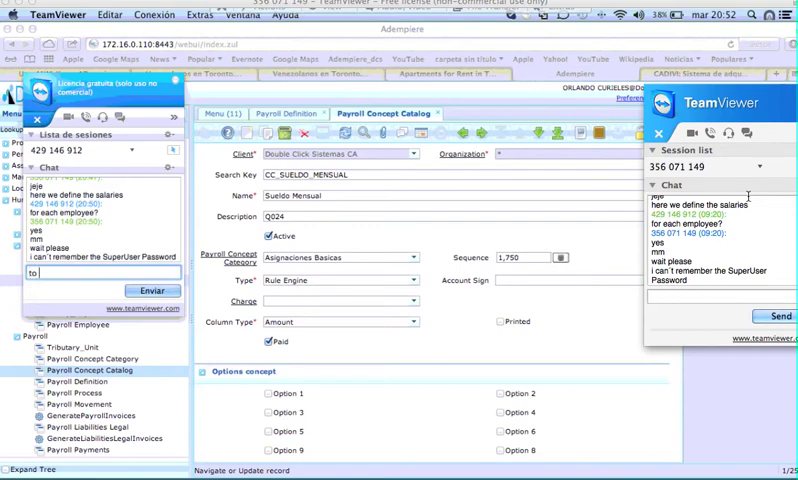
text(to show you the Concept)
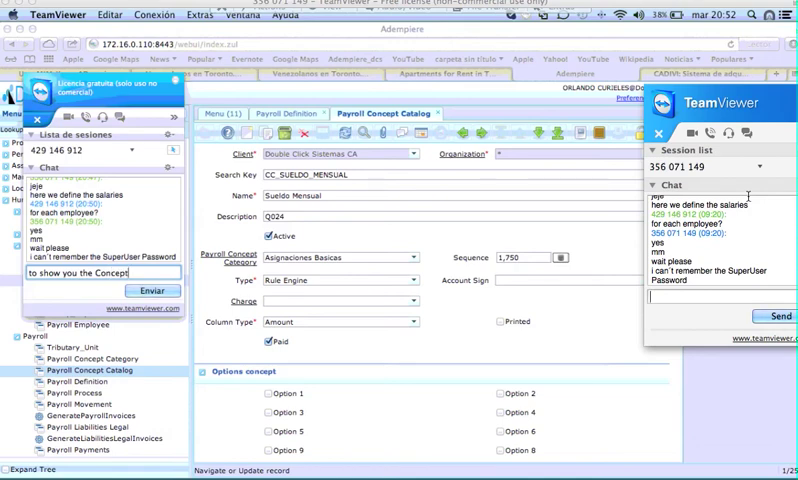
text( Programability)
Send the chat message 'to show you the Concept Programability'
key(Return)
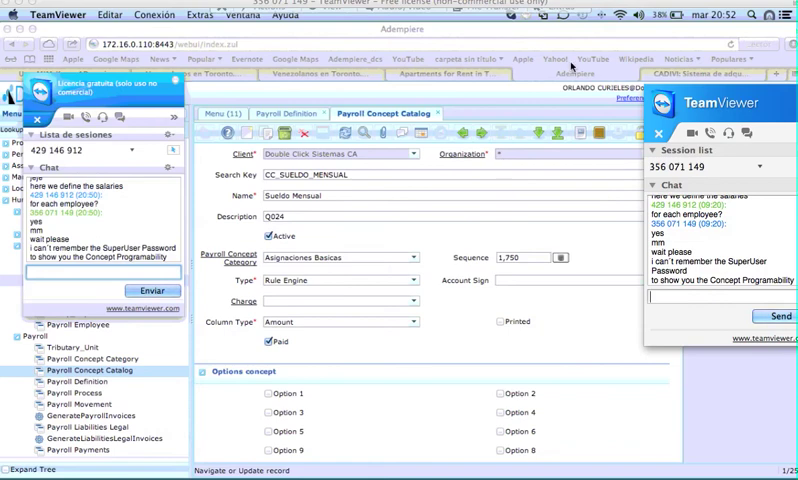